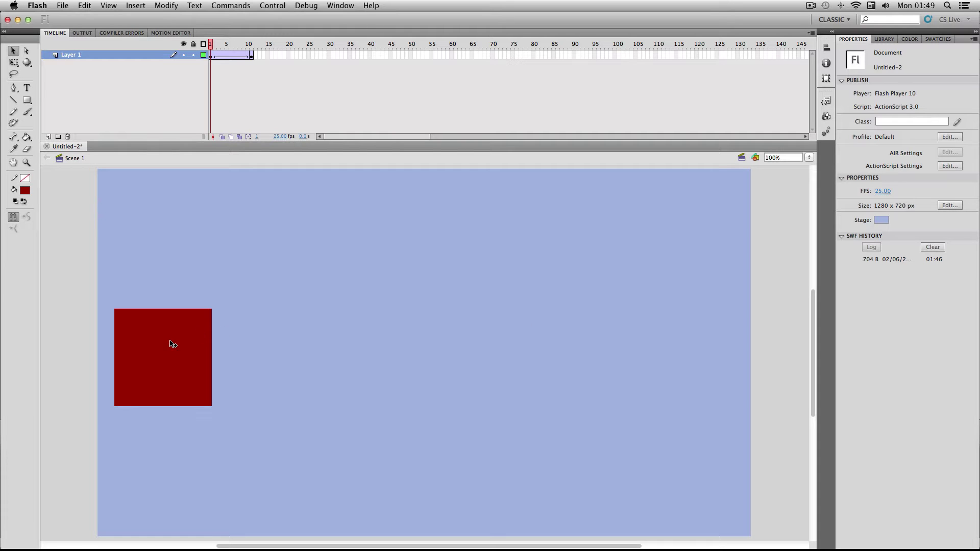
Play the red square's motion tween twice so it slides to the stage's right side.
key(Return)
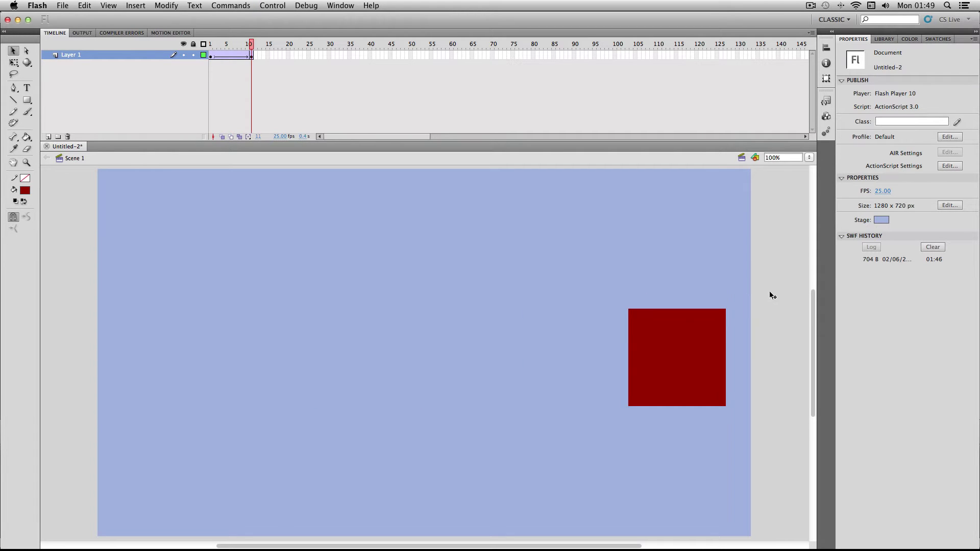
key(Return)
key(Return)
key(Return)
key(Return)
click(62, 5)
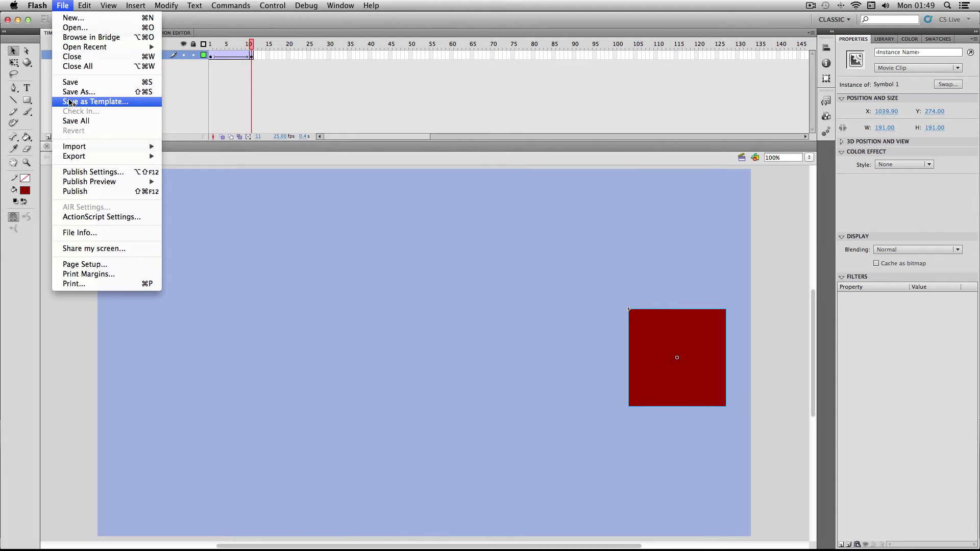
mouse_move(100, 183)
click(214, 192)
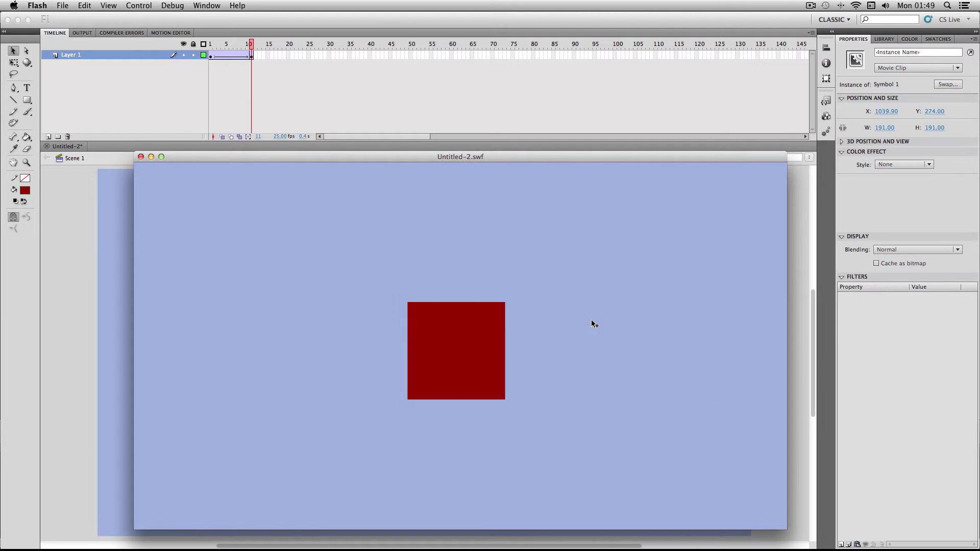
click(142, 157)
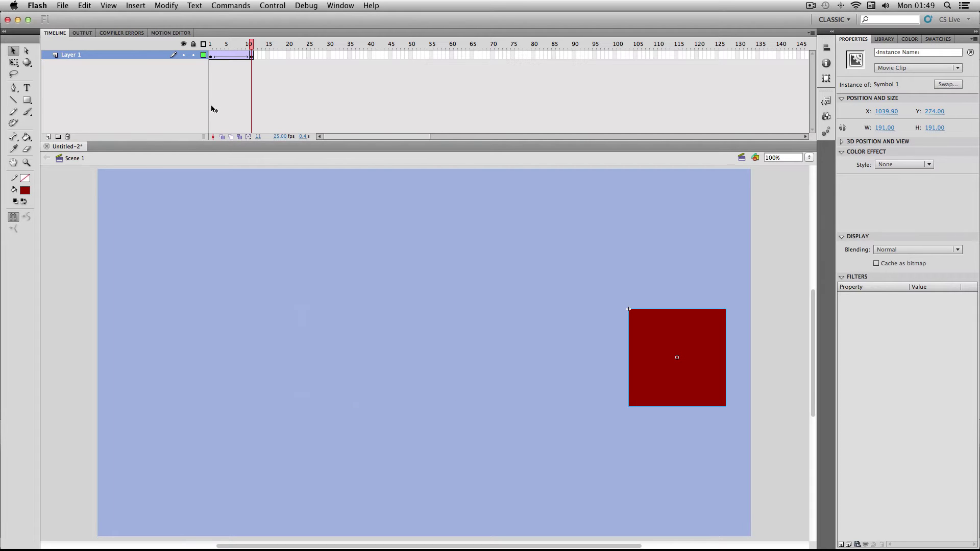
On frame 1, add a Blur filter to the red square (5 px X/Y, Low quality).
click(211, 44)
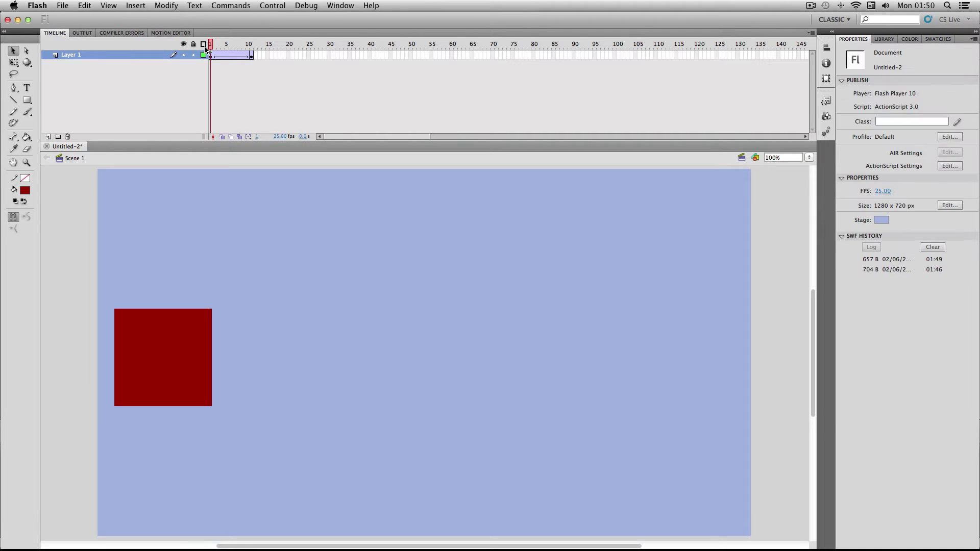
click(184, 357)
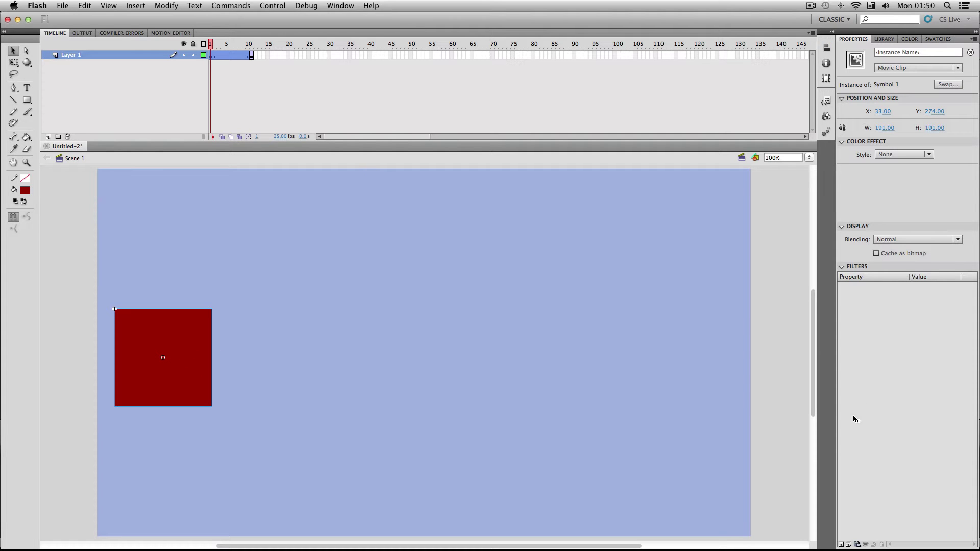
click(841, 544)
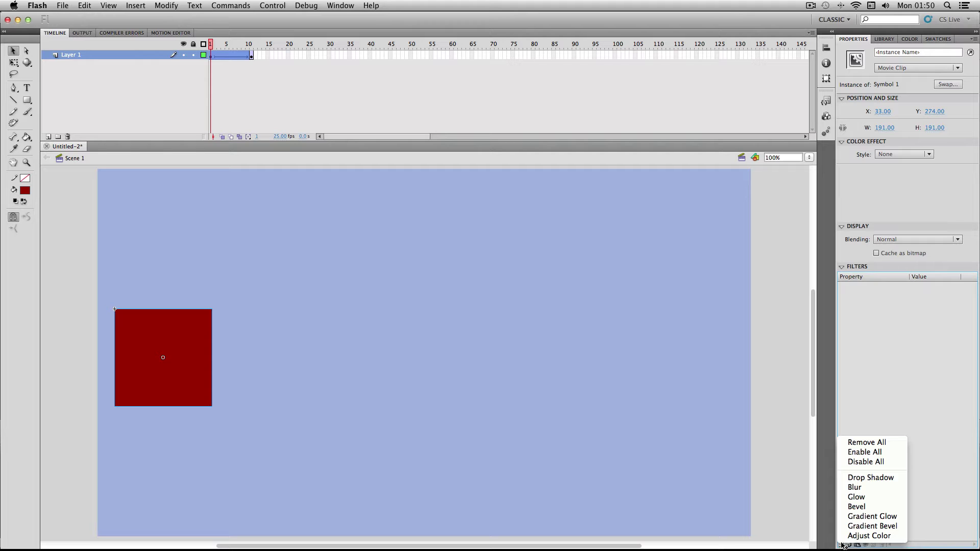
click(852, 491)
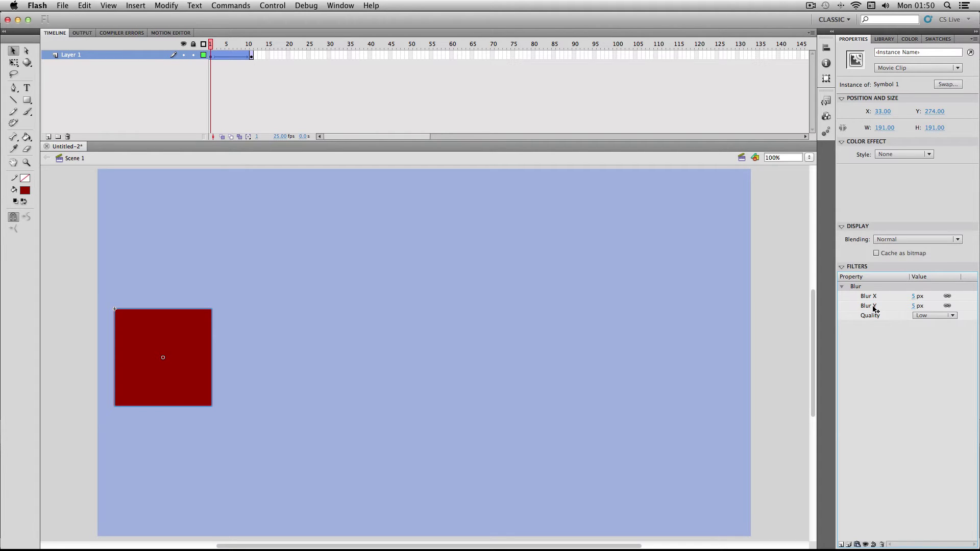
Unlink the blur axes, try stronger values, then settle on Blur X 5 px and Blur Y 0 px.
click(948, 298)
mouse_move(919, 298)
mouse_down()
mouse_move(939, 297)
mouse_move(918, 301)
mouse_up()
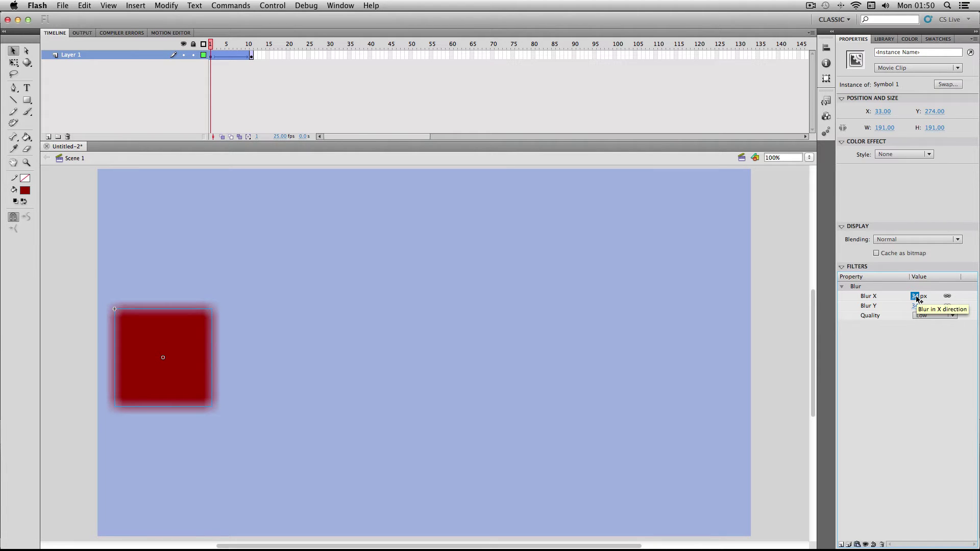
text(5)
key(Tab)
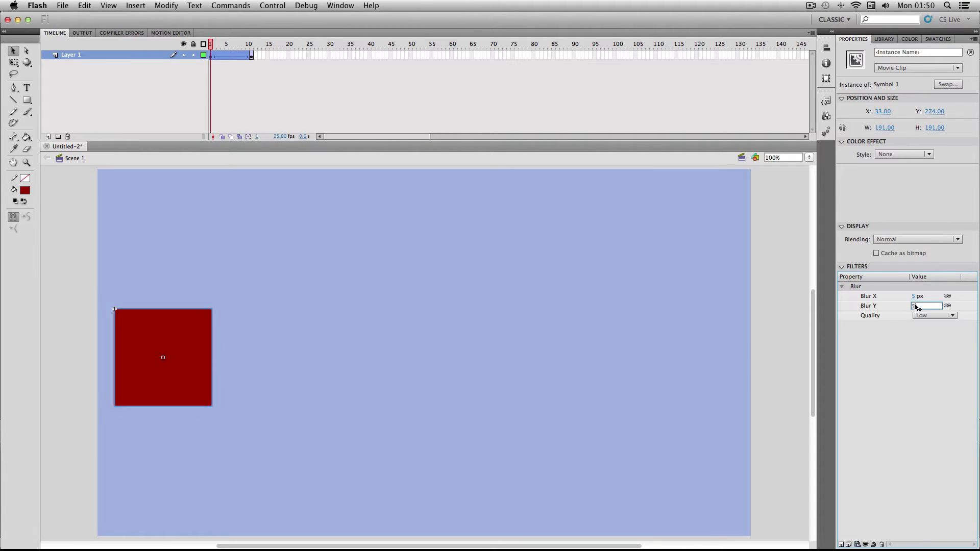
key(Return)
drag(918, 308, 943, 310)
click(947, 306)
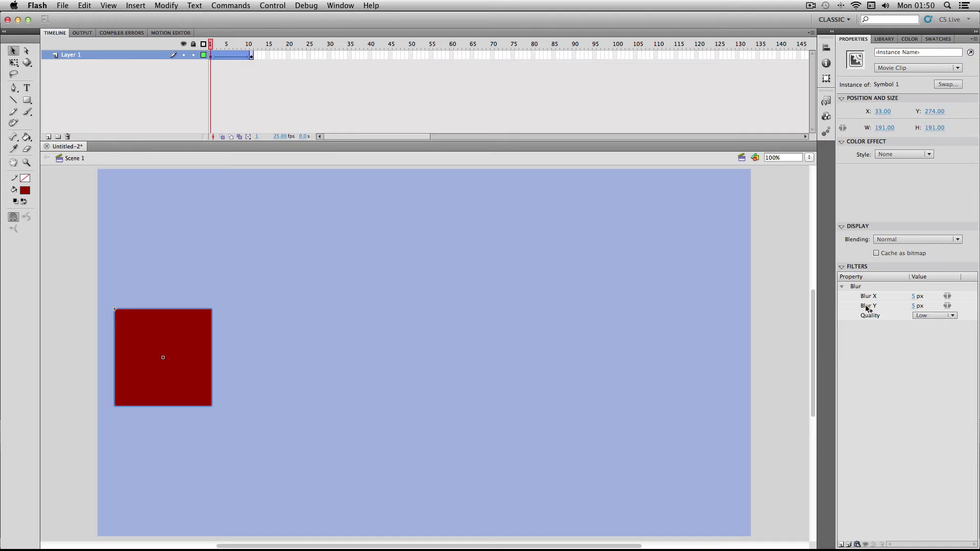
click(912, 307)
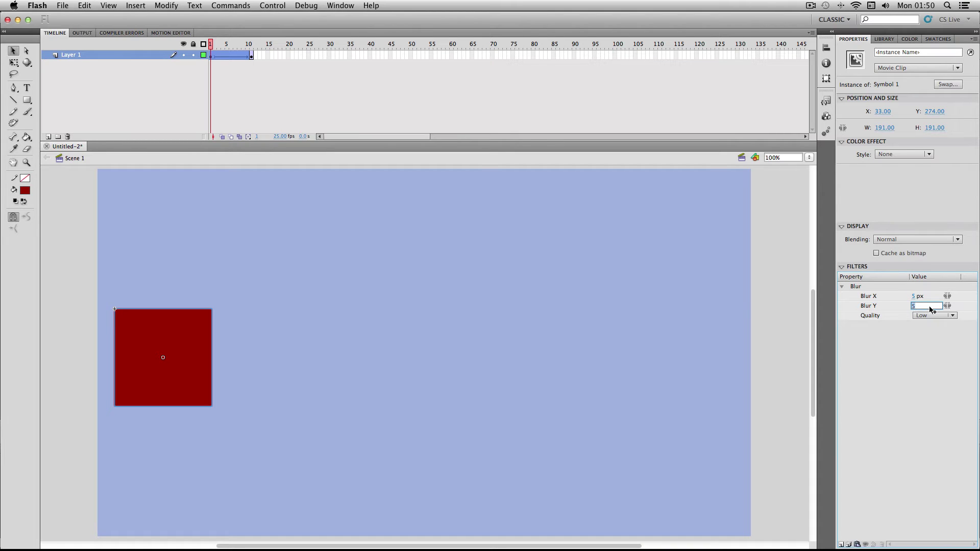
key(Return)
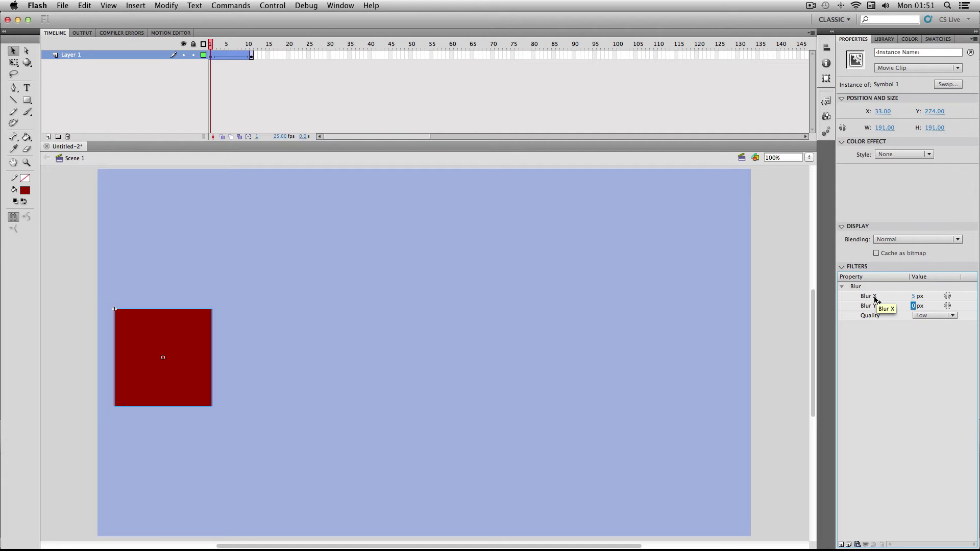
Raise the square's Blur X to 20 px and switch blur Quality from Low to High.
drag(915, 300, 926, 302)
click(917, 300)
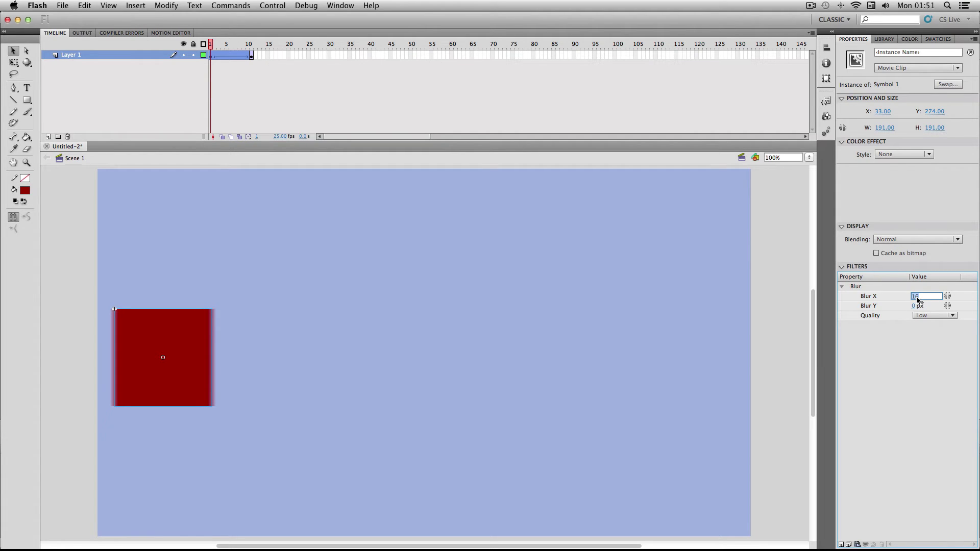
text(20)
key(Return)
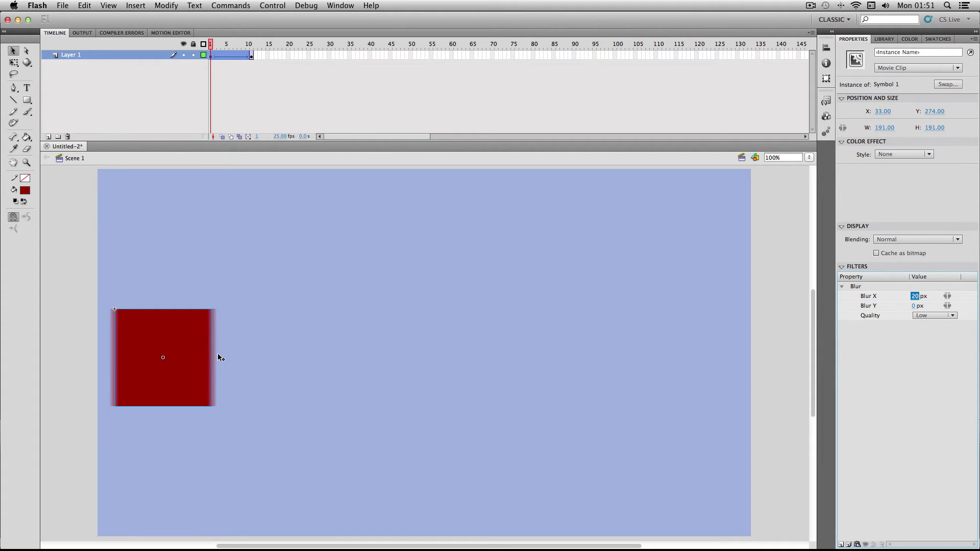
click(944, 316)
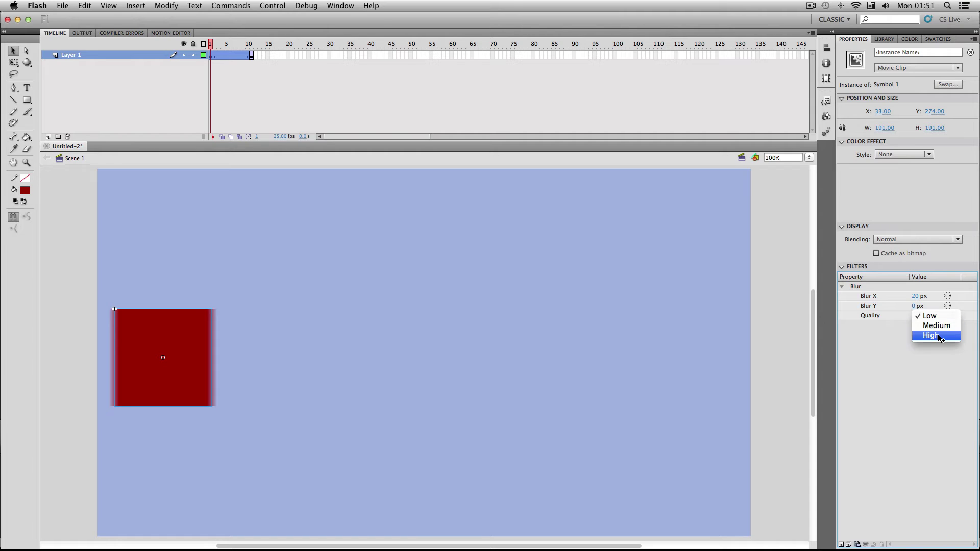
click(940, 339)
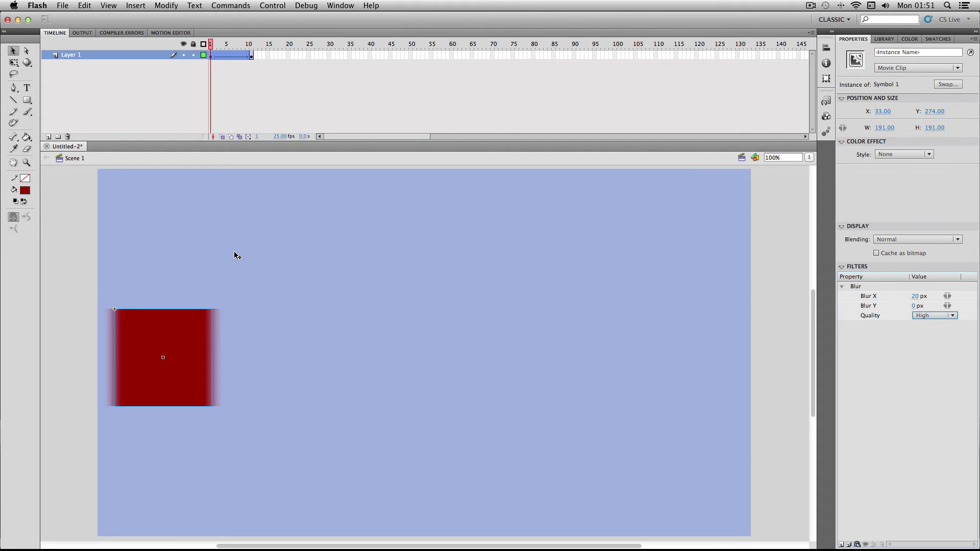
On frame 10, give the square's blur High quality and Blur X 20 px.
click(251, 55)
click(706, 337)
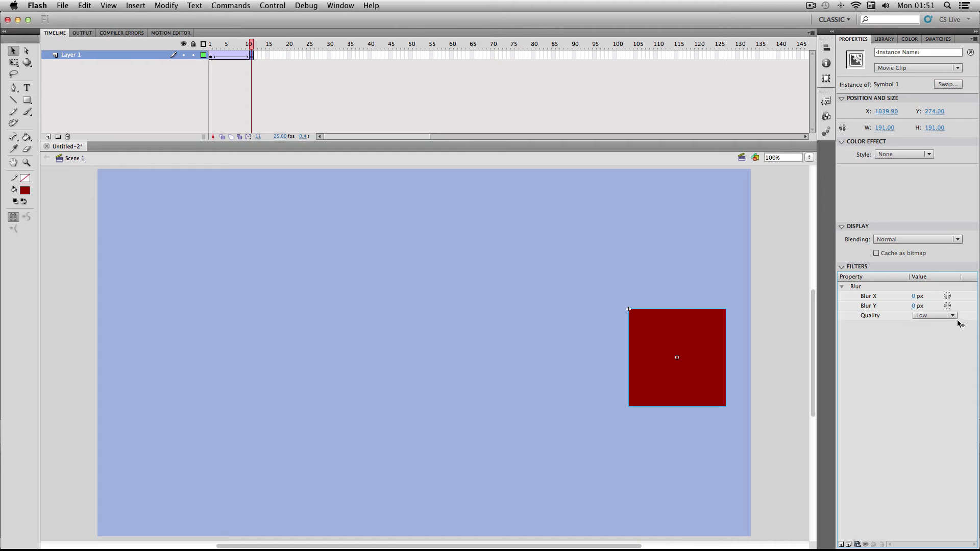
click(935, 316)
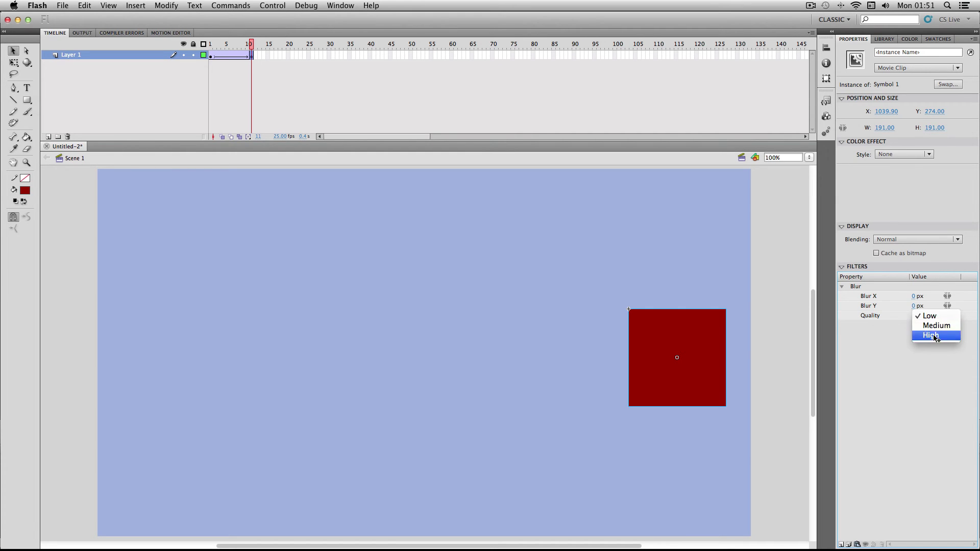
click(935, 336)
click(915, 298)
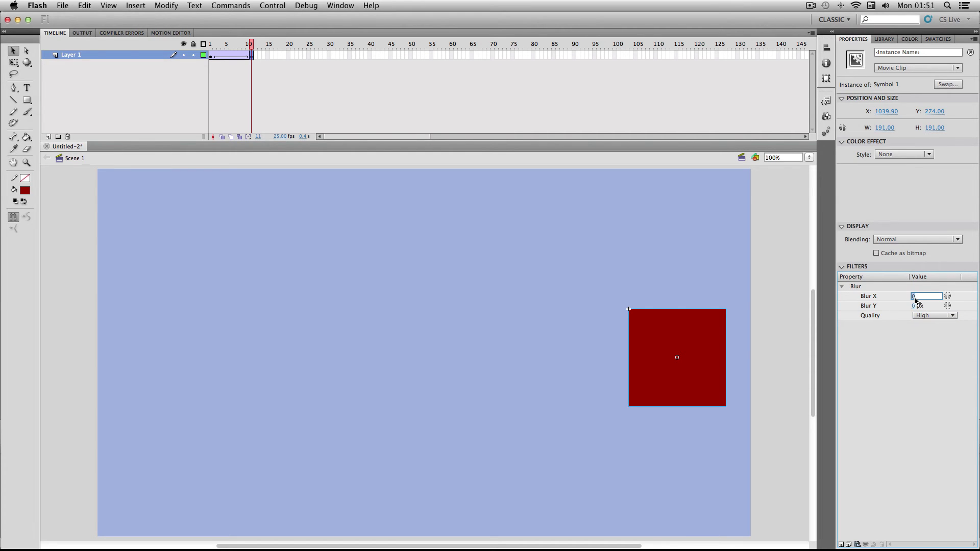
text(20)
key(Return)
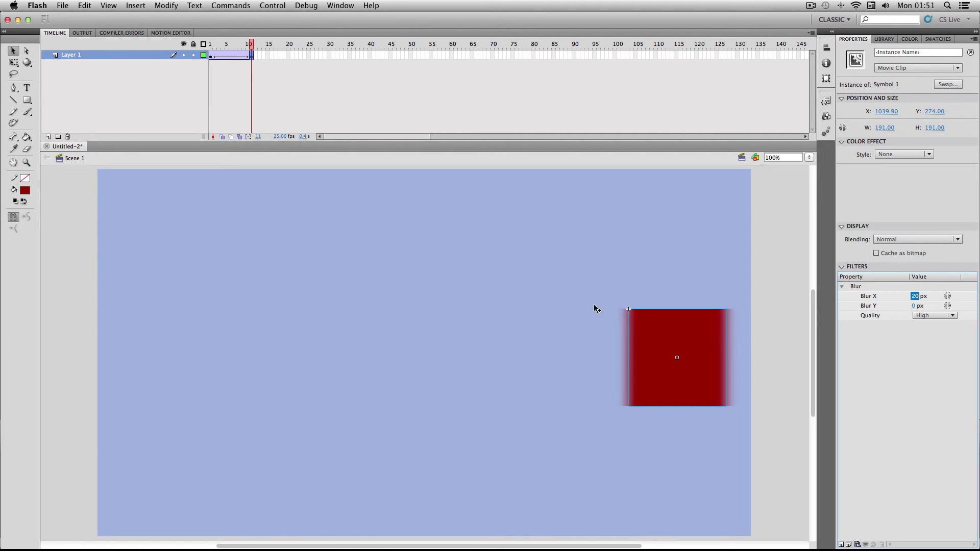
Insert a keyframe at frame 6 and set the square's Blur X there to 30 px.
click(233, 56)
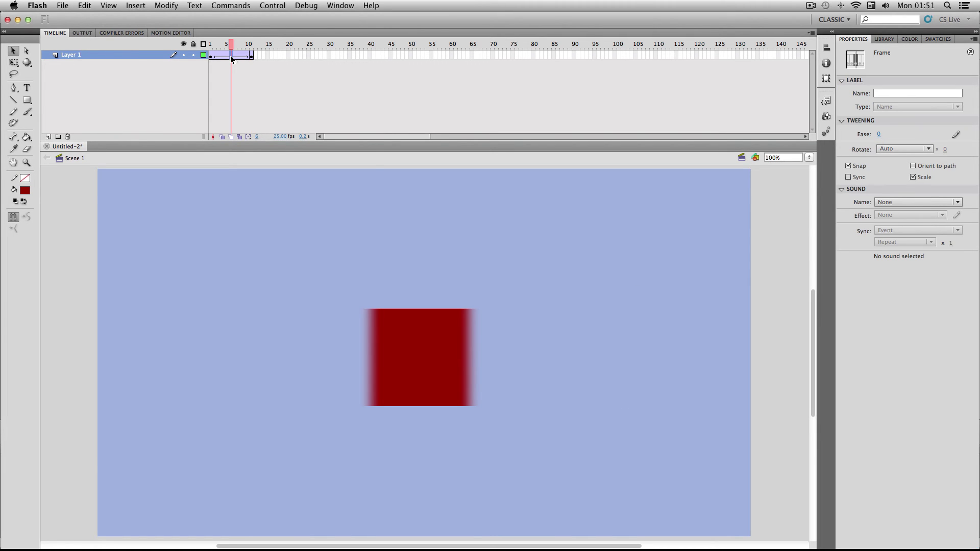
right_click(232, 57)
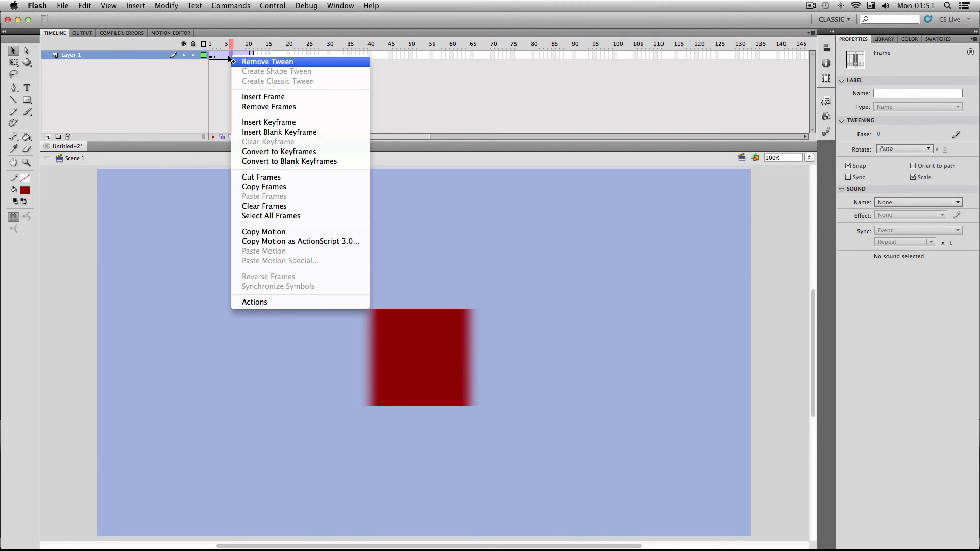
click(256, 122)
click(406, 323)
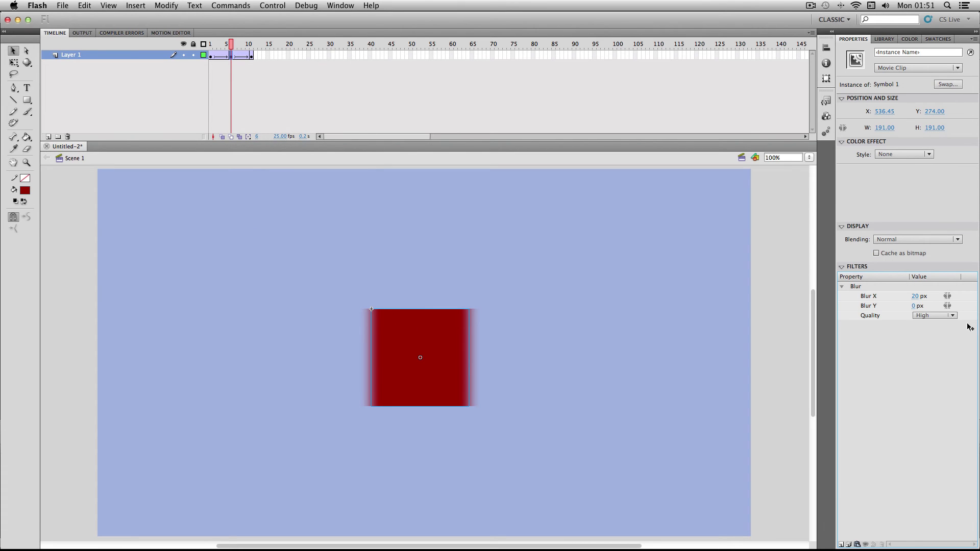
click(915, 296)
text(30)
key(Return)
click(644, 376)
click(59, 5)
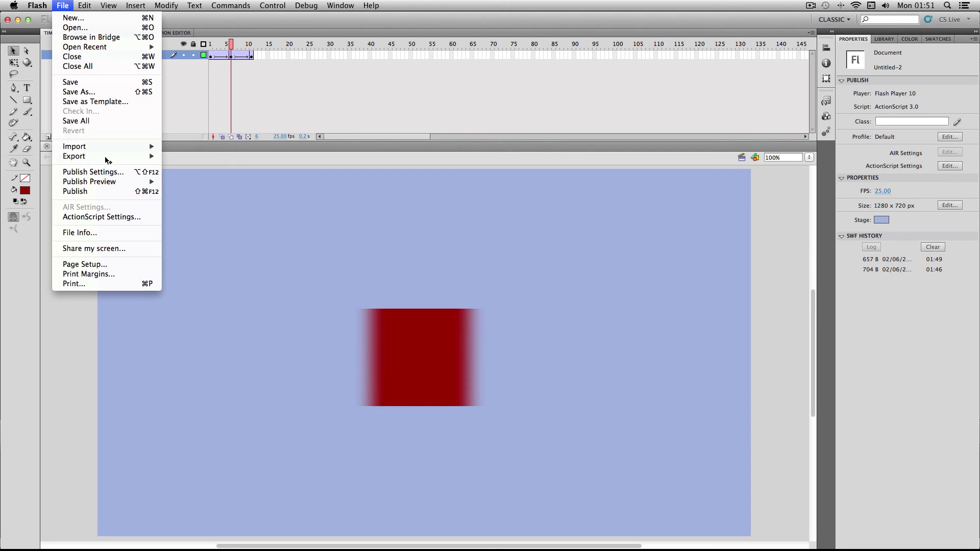
mouse_move(151, 182)
click(196, 192)
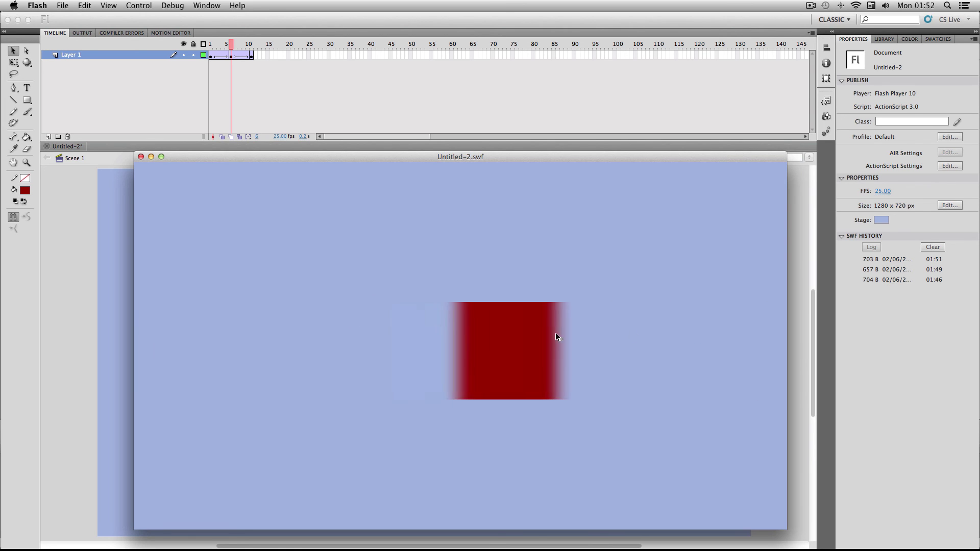
click(141, 158)
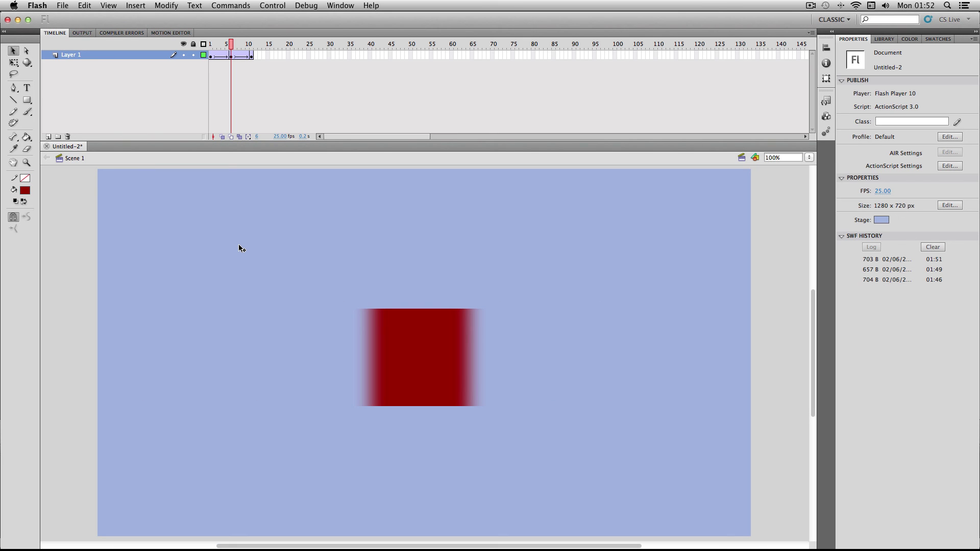